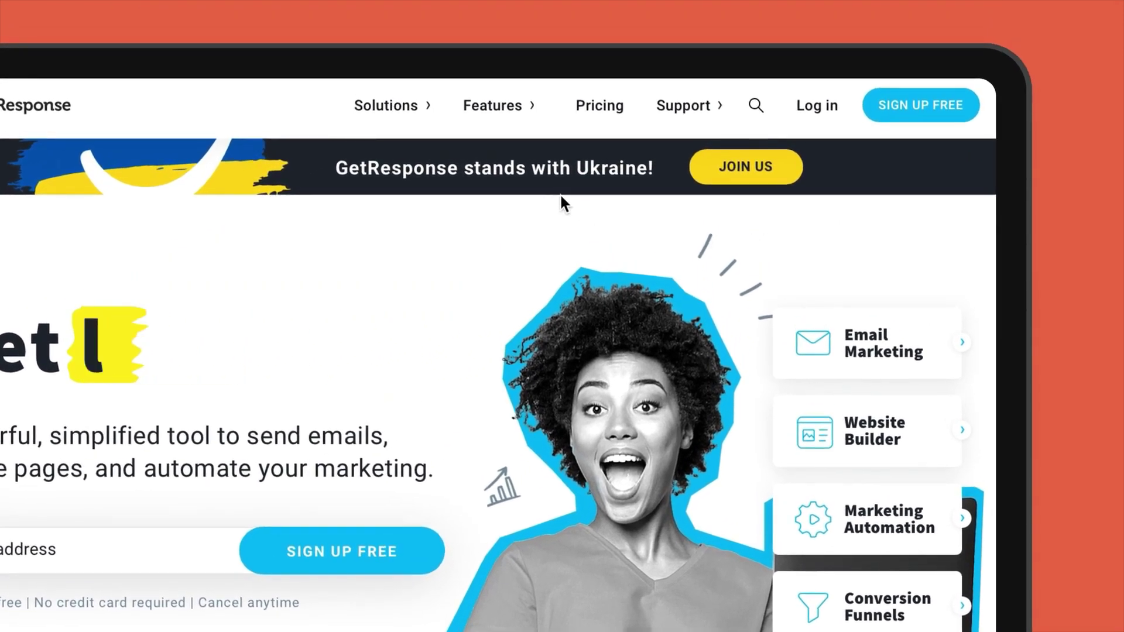
Scroll down the GetResponse homepage past the solutions to the pricing section
mouse_move(517, 112)
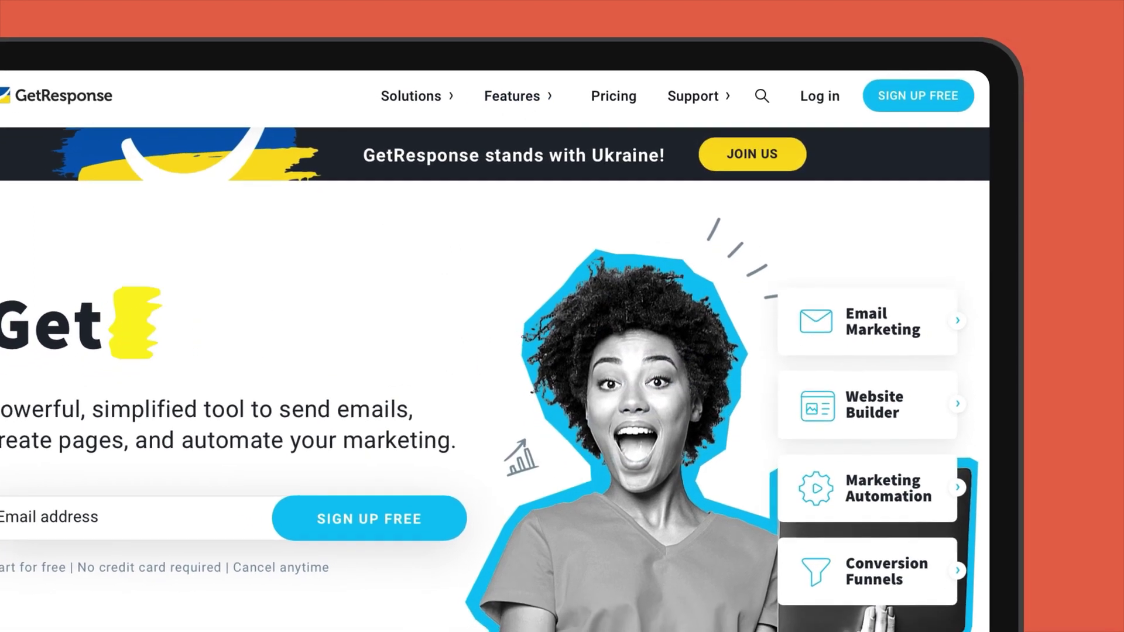
scroll(515, 351, down, 5)
scroll(515, 352, down, 5)
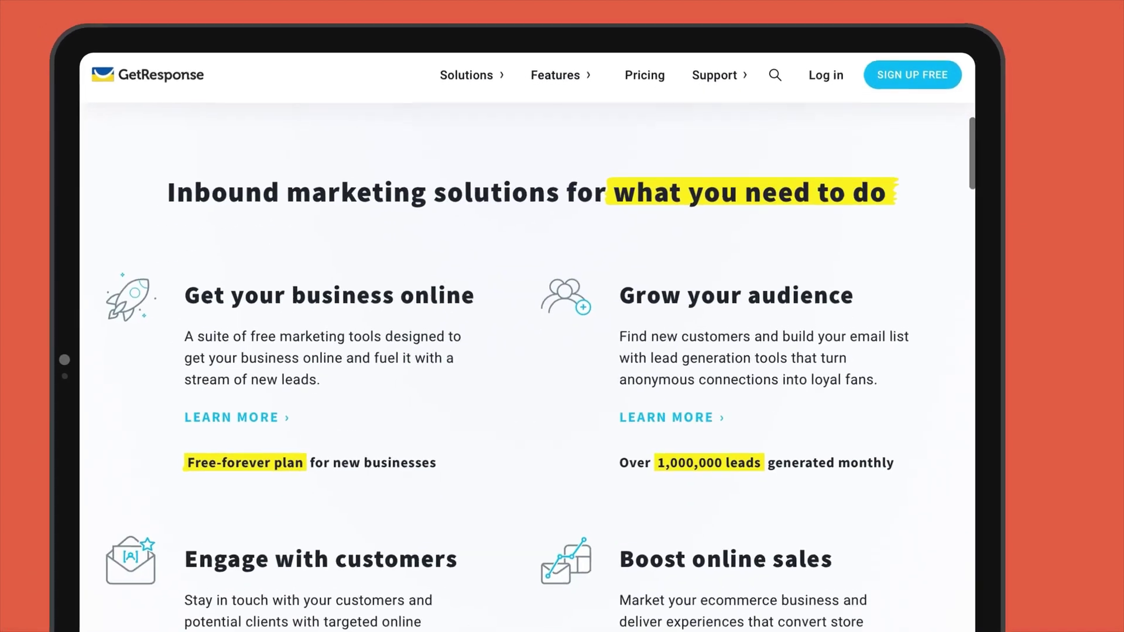
scroll(562, 352, down, 8)
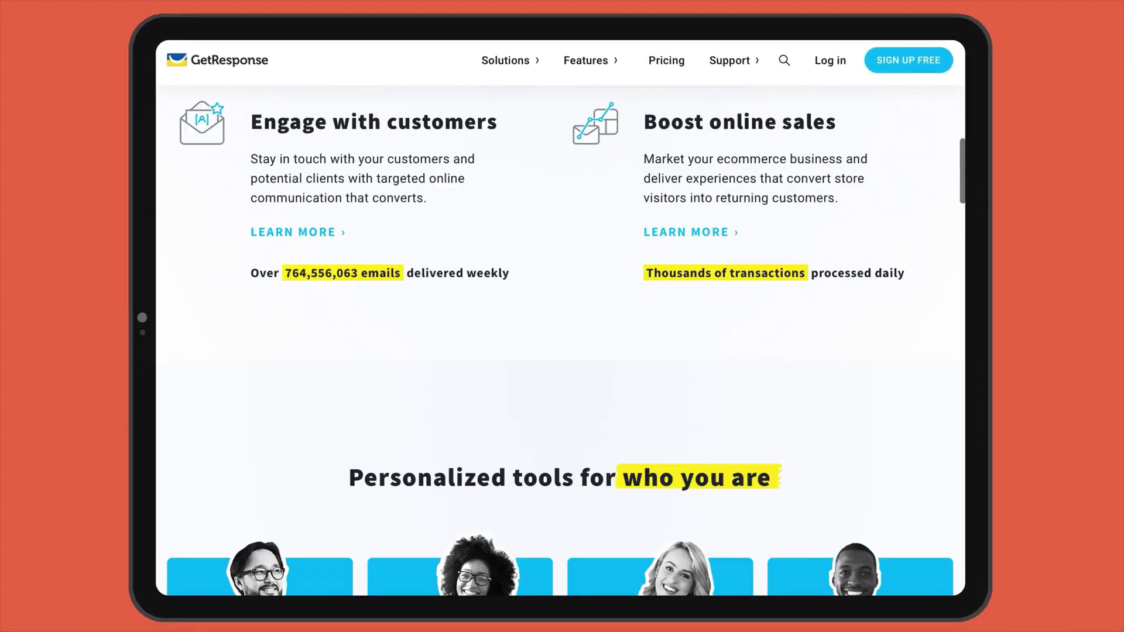
scroll(562, 352, down, 4)
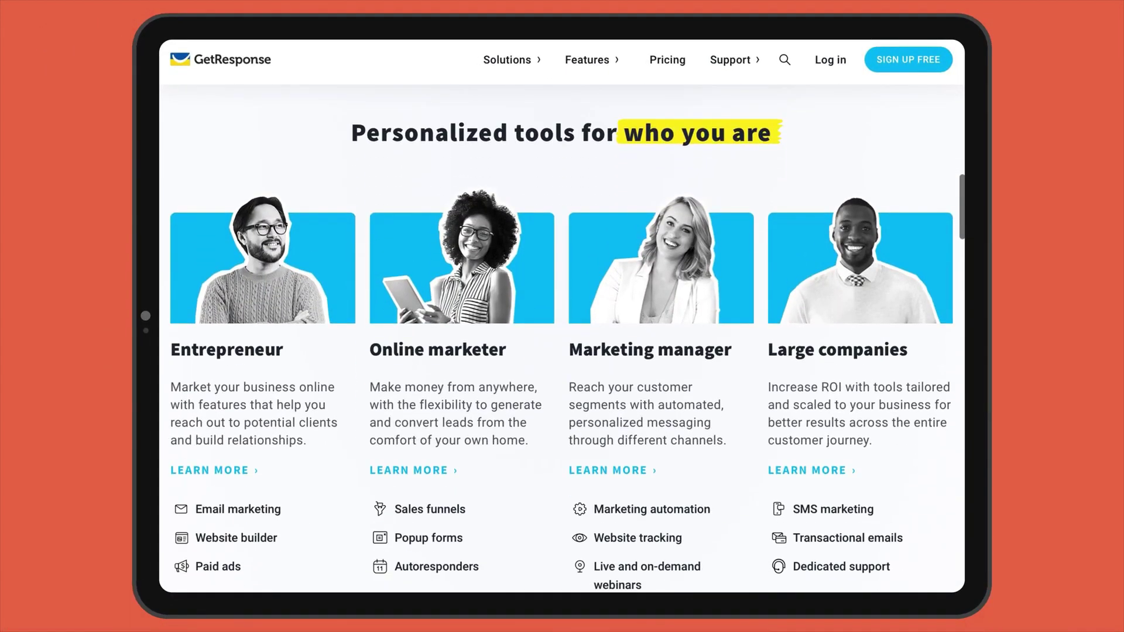
scroll(561, 351, down, 9)
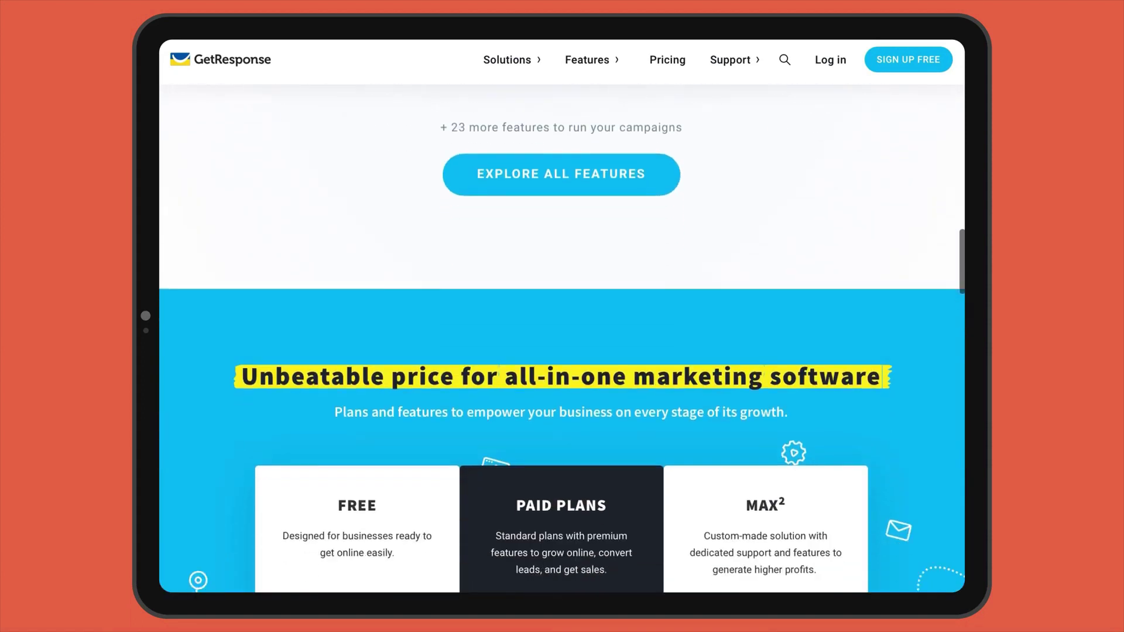
scroll(561, 351, down, 4)
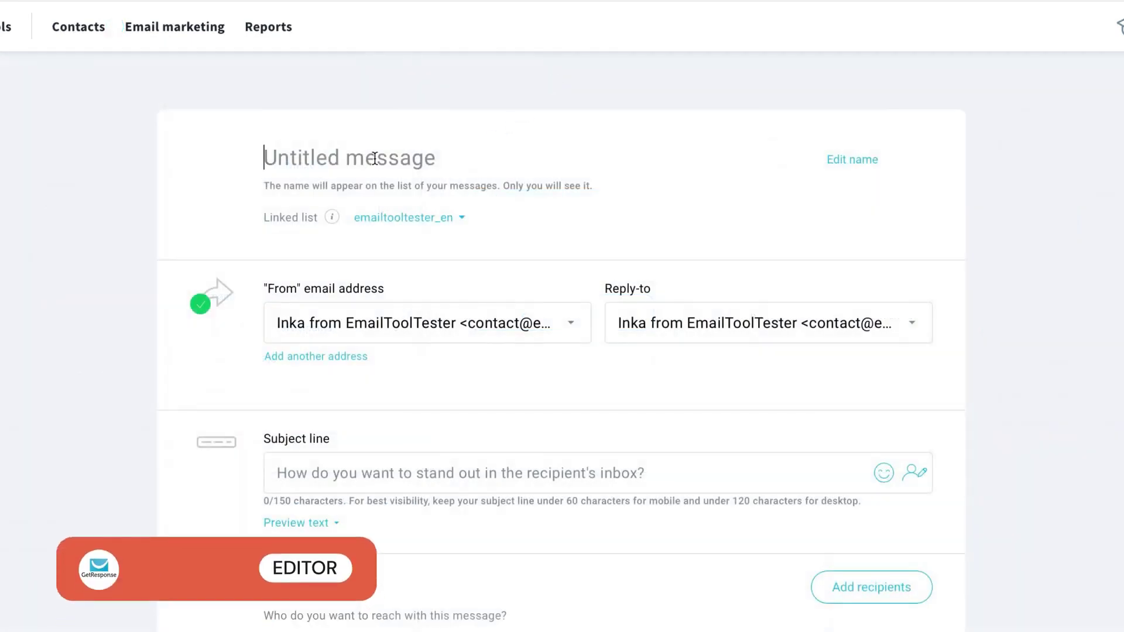
Name the newsletter 'Newsletter 1', link it to the test list, and set subject 'Welcome to our newsletter'
text(Newsletter 1)
click(412, 221)
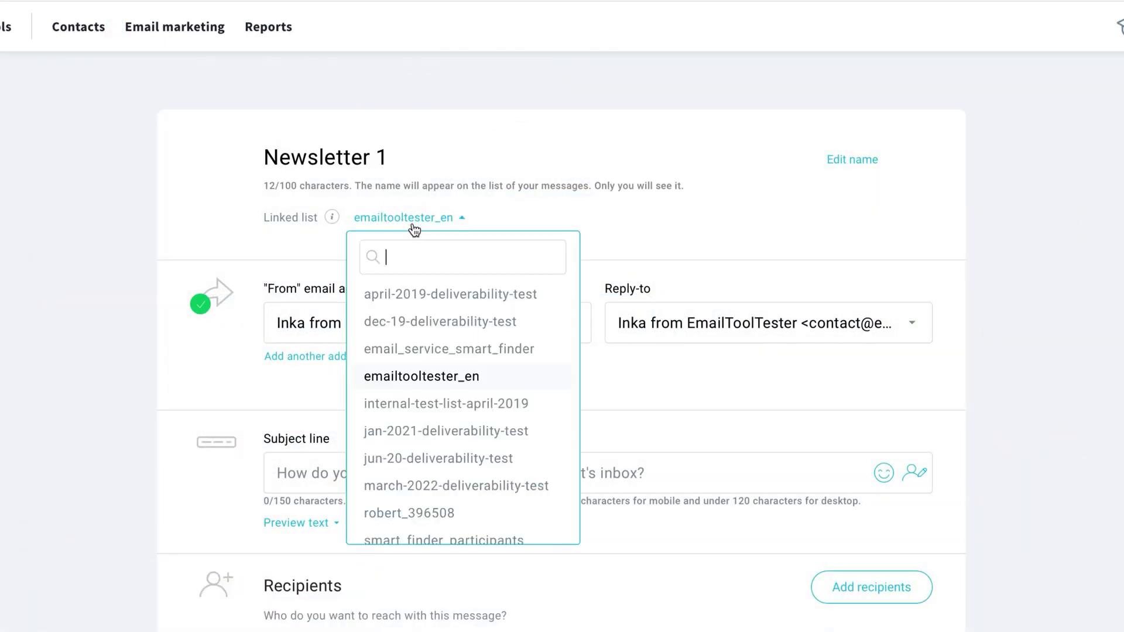
scroll(463, 504, down, 2)
click(447, 501)
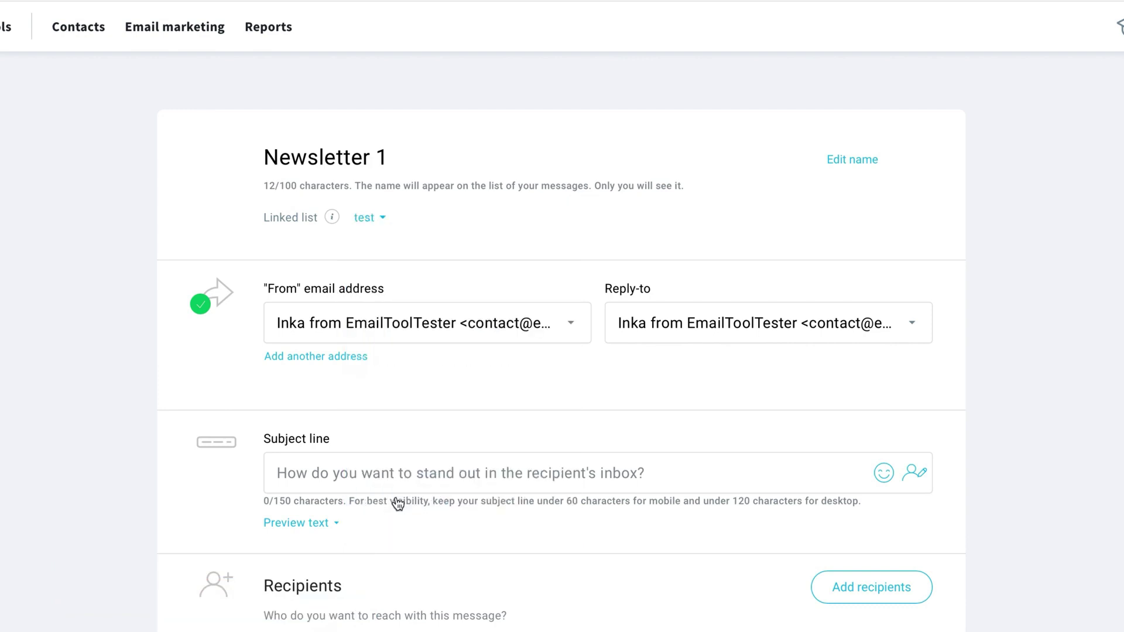
click(420, 475)
text(Welcome to our newsletter)
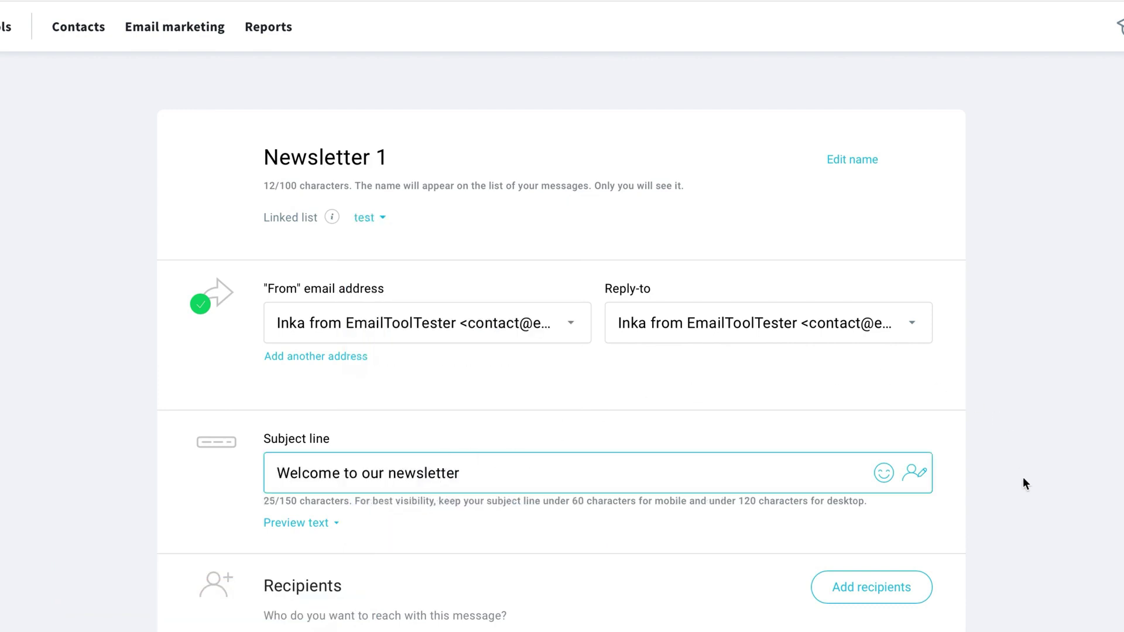
Move on to designing the message and browse the Blank layout templates
scroll(1023, 484, down, 7)
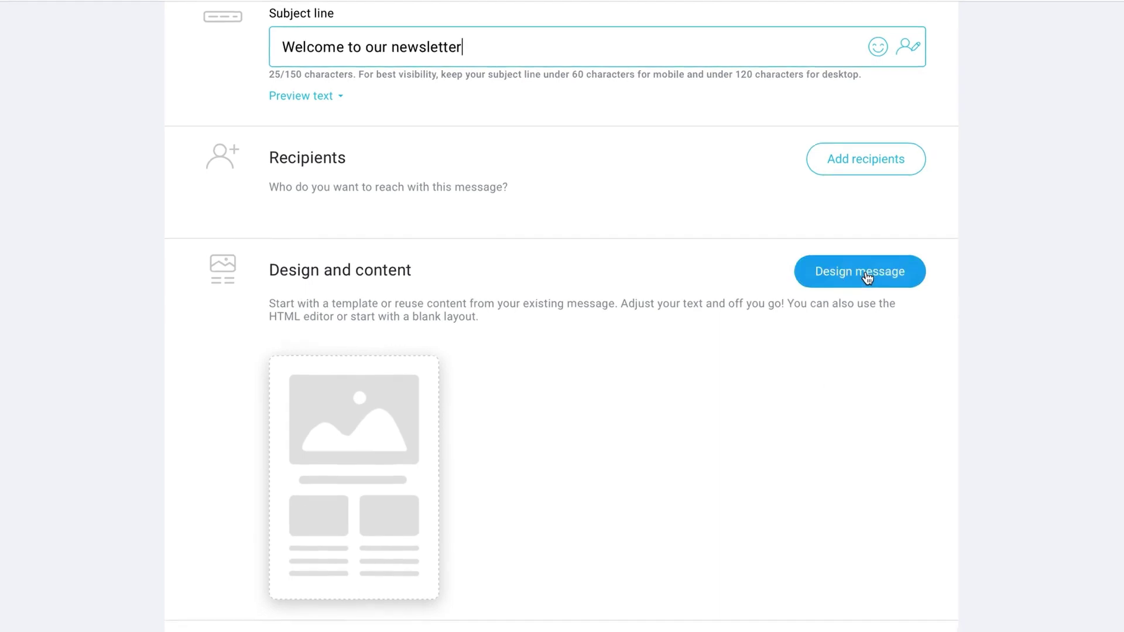
click(869, 275)
scroll(1075, 307, down, 12)
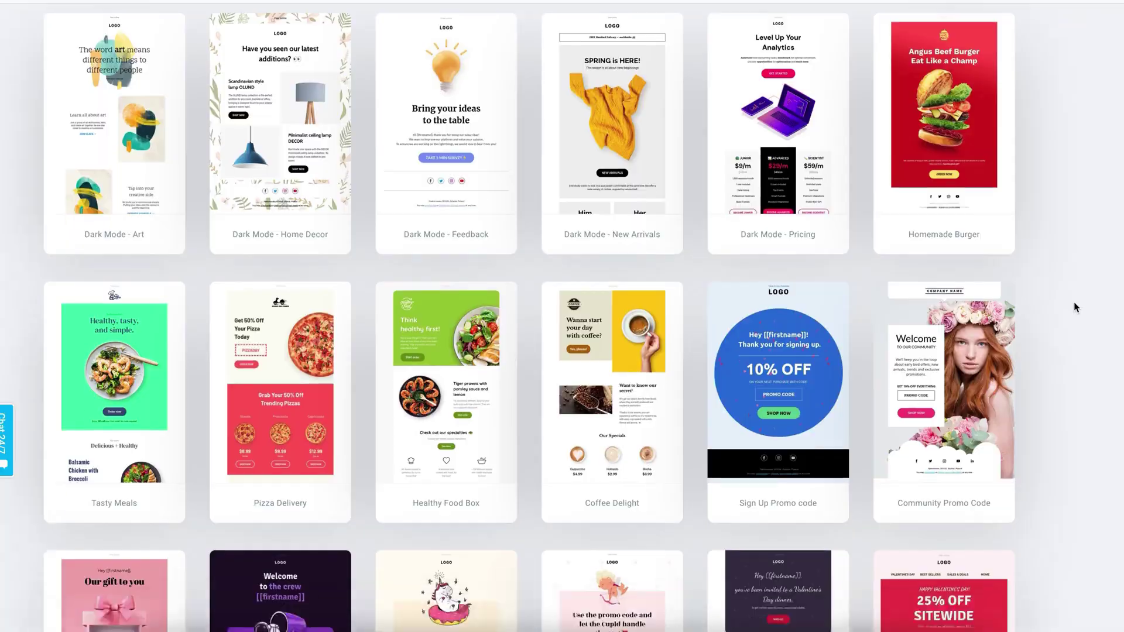
scroll(1076, 308, down, 4)
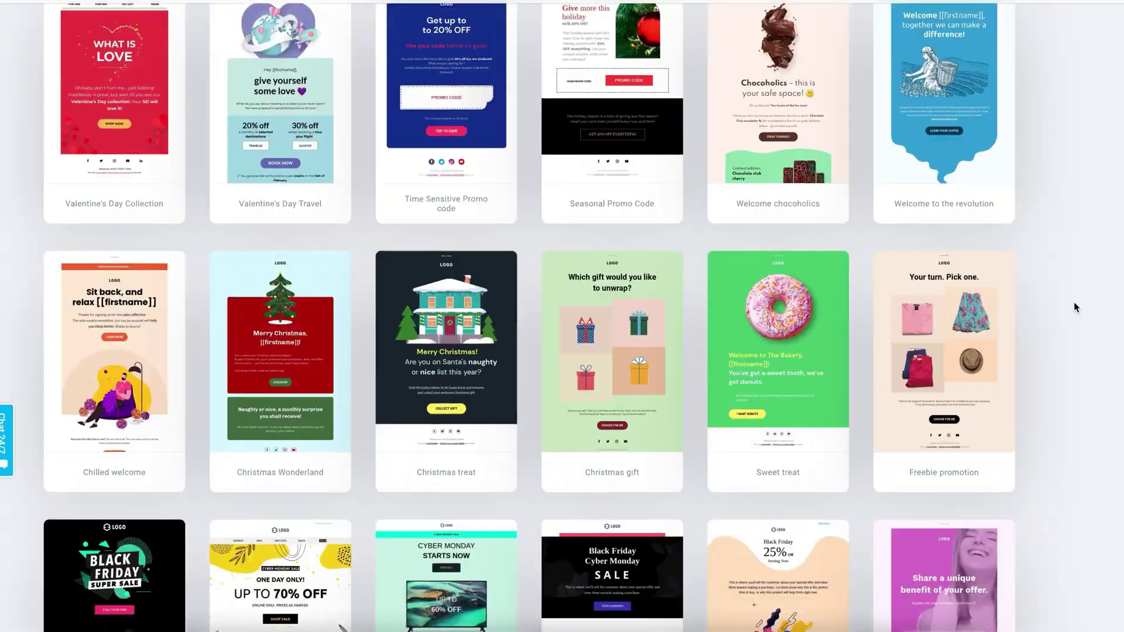
scroll(636, 168, up, 17)
click(605, 147)
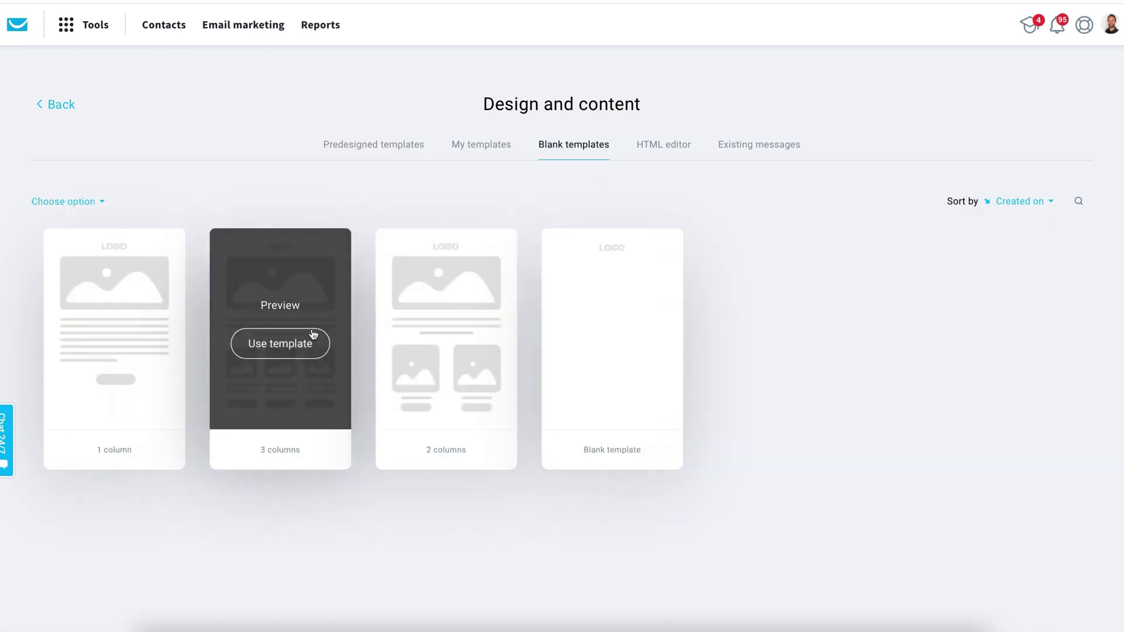
Build the email from the 3 columns layout with a phone inbox screenshot image, then preview it
click(311, 337)
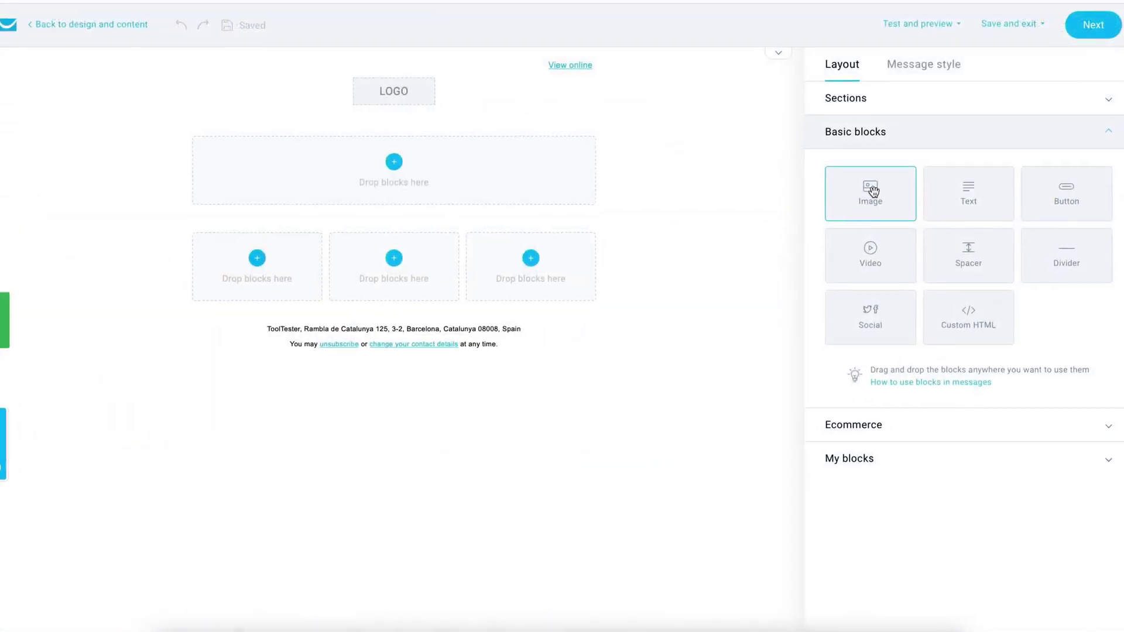
drag(843, 177, 464, 128)
drag(376, 138, 332, 178)
click(323, 203)
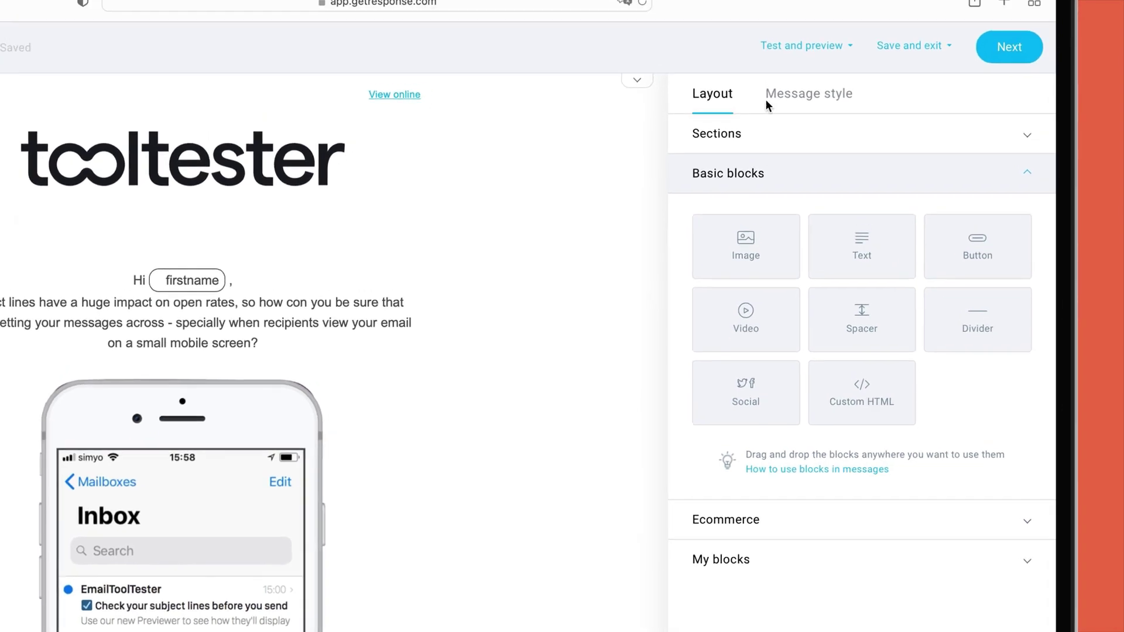
click(812, 46)
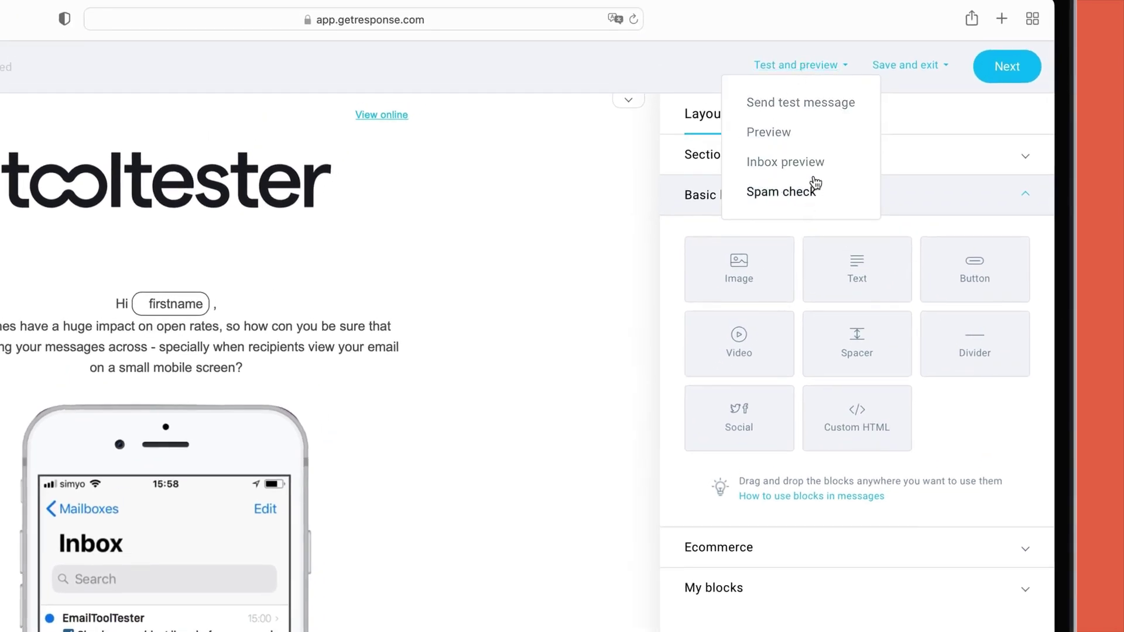
click(787, 135)
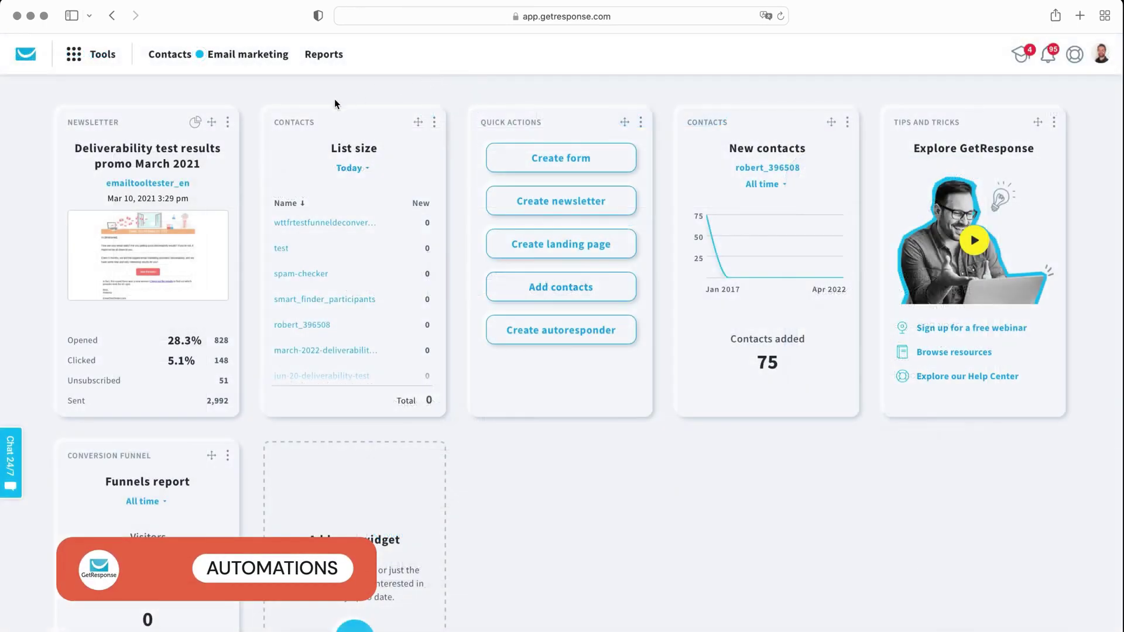
Open the automation templates and start a workflow from the 'Welcome new contacts' template
click(95, 58)
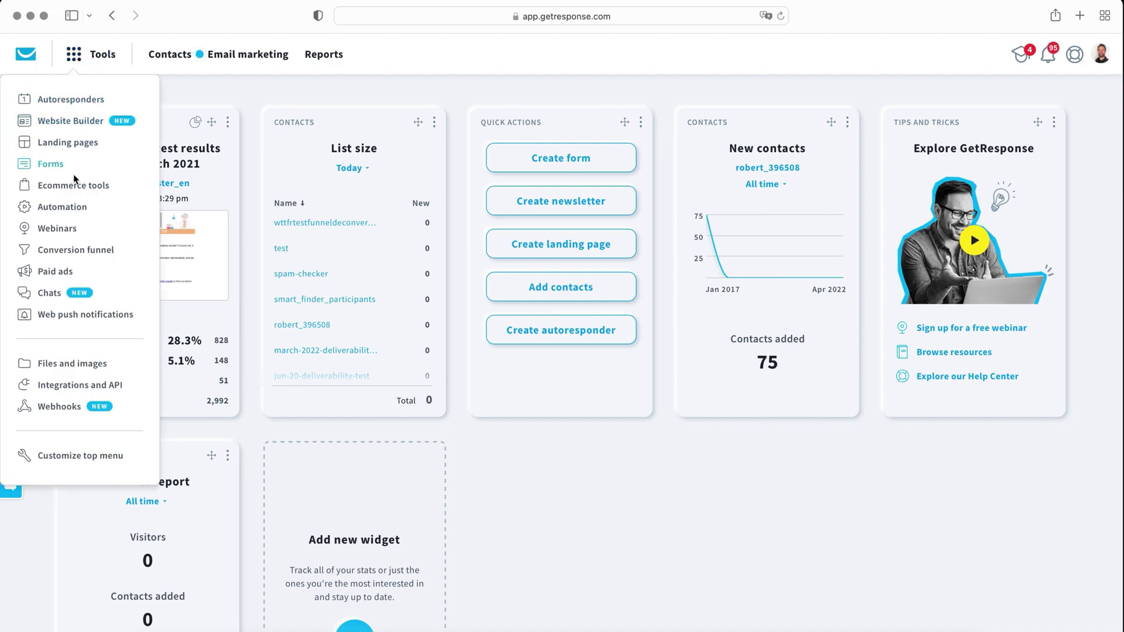
click(59, 208)
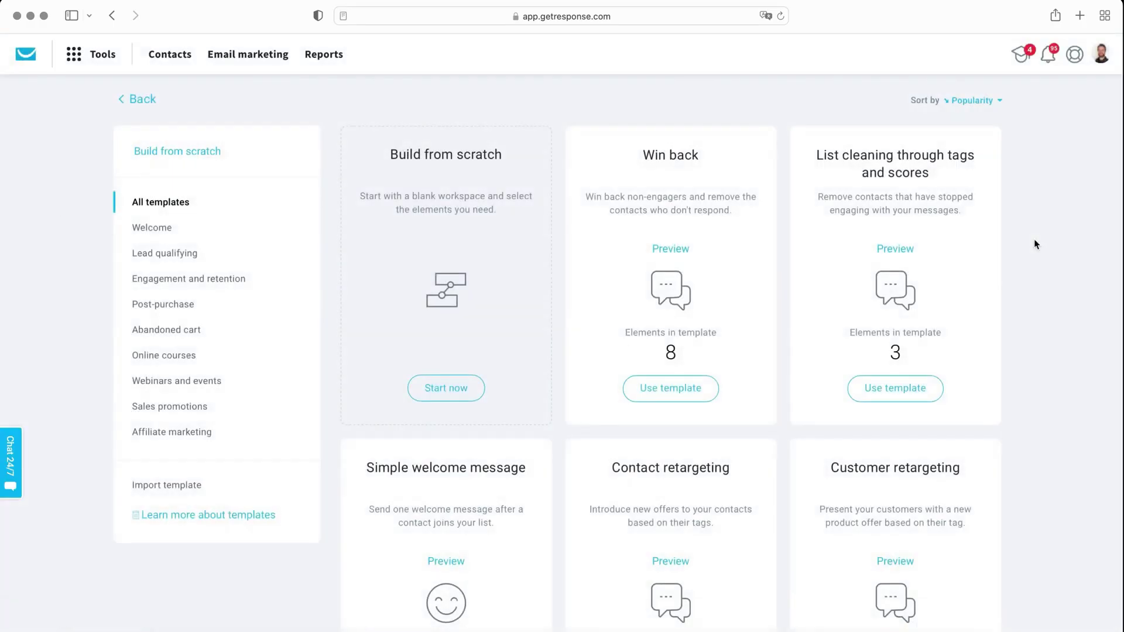
scroll(1034, 240, down, 7)
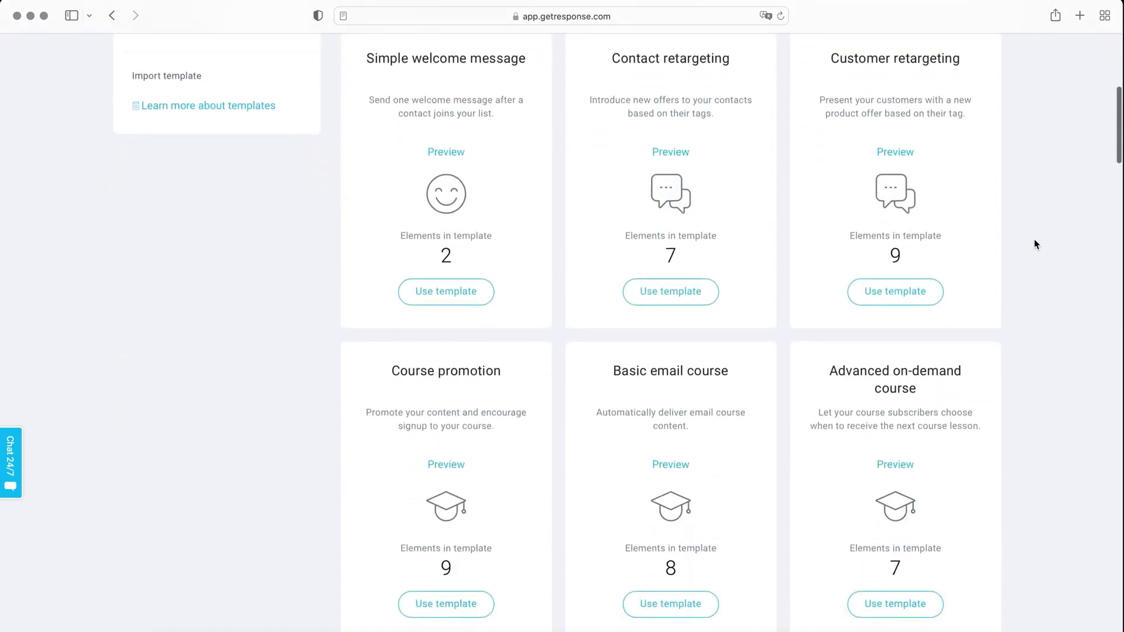
scroll(1033, 241, down, 14)
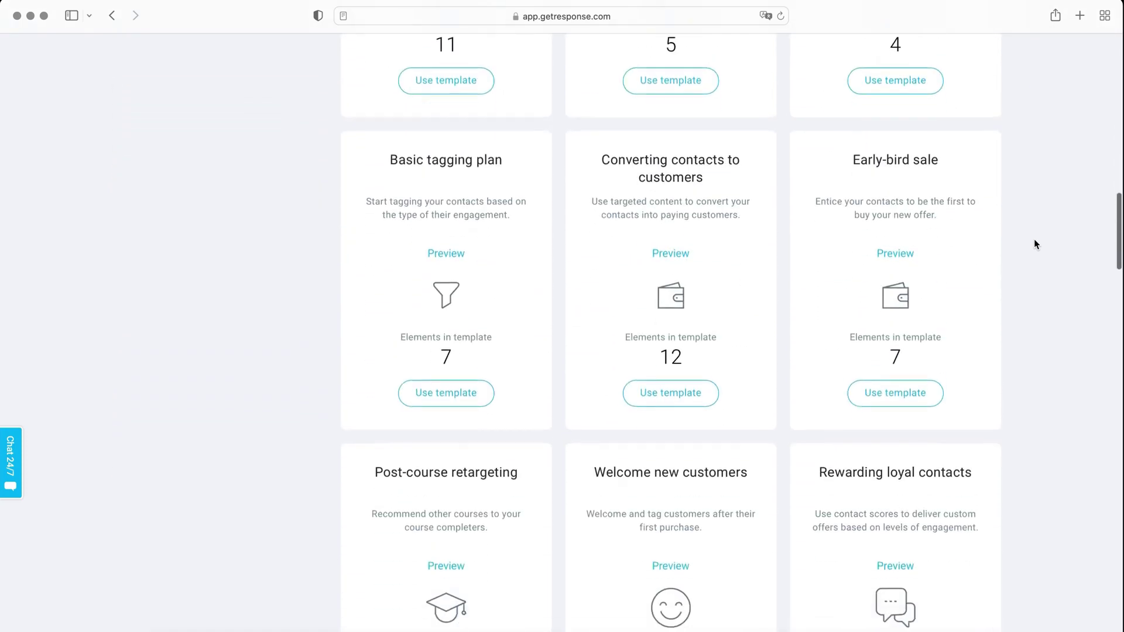
scroll(1033, 244, down, 7)
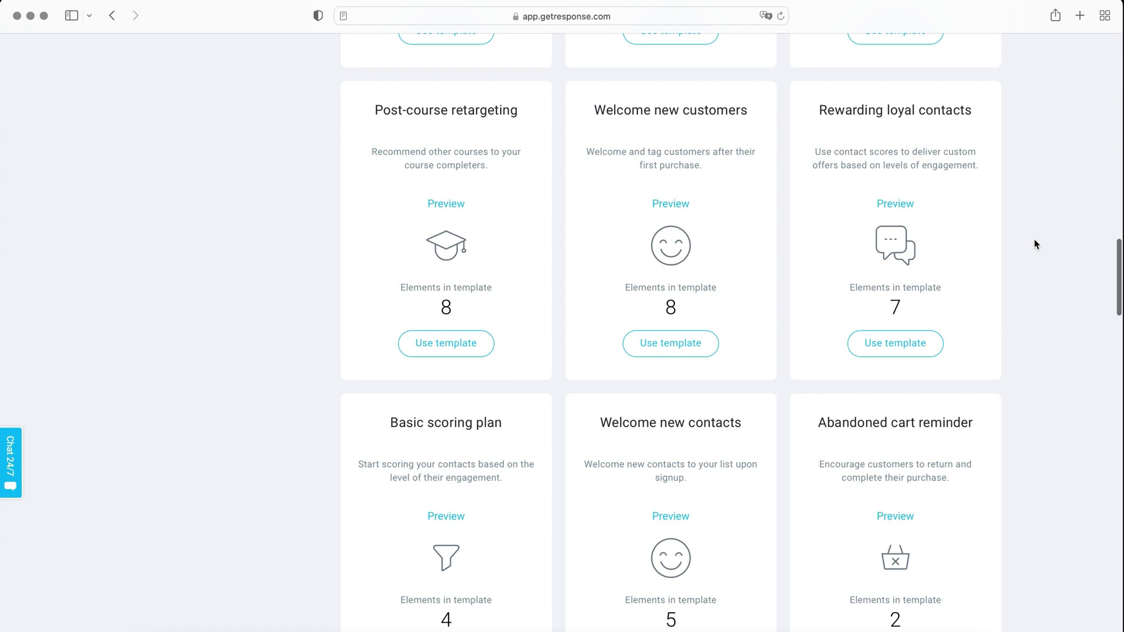
scroll(1033, 244, down, 4)
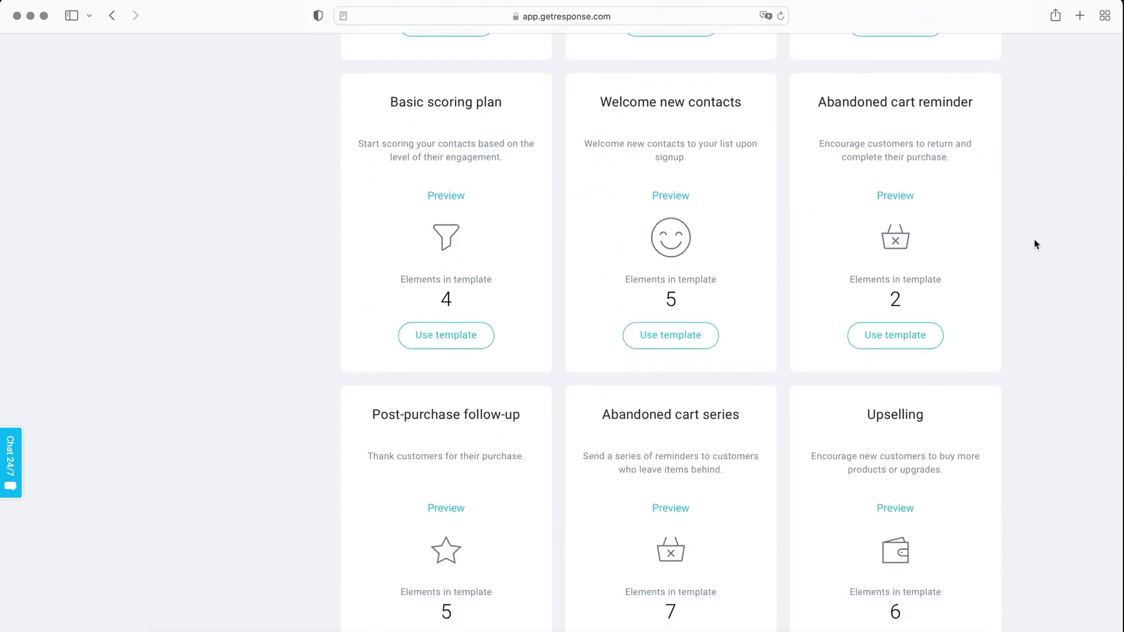
click(697, 350)
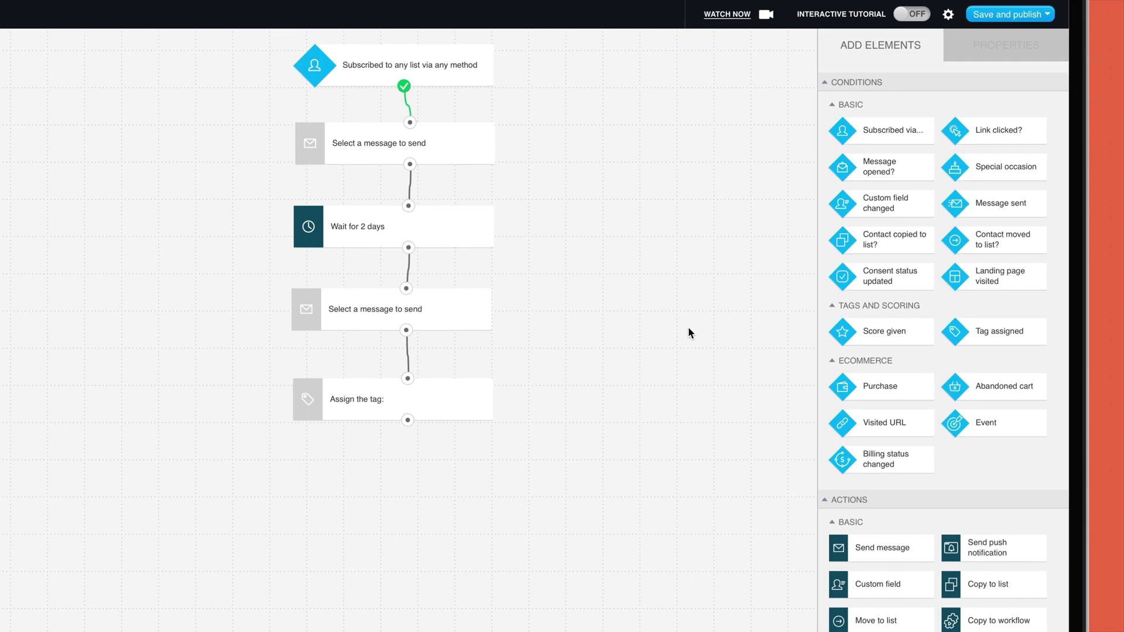
click(450, 64)
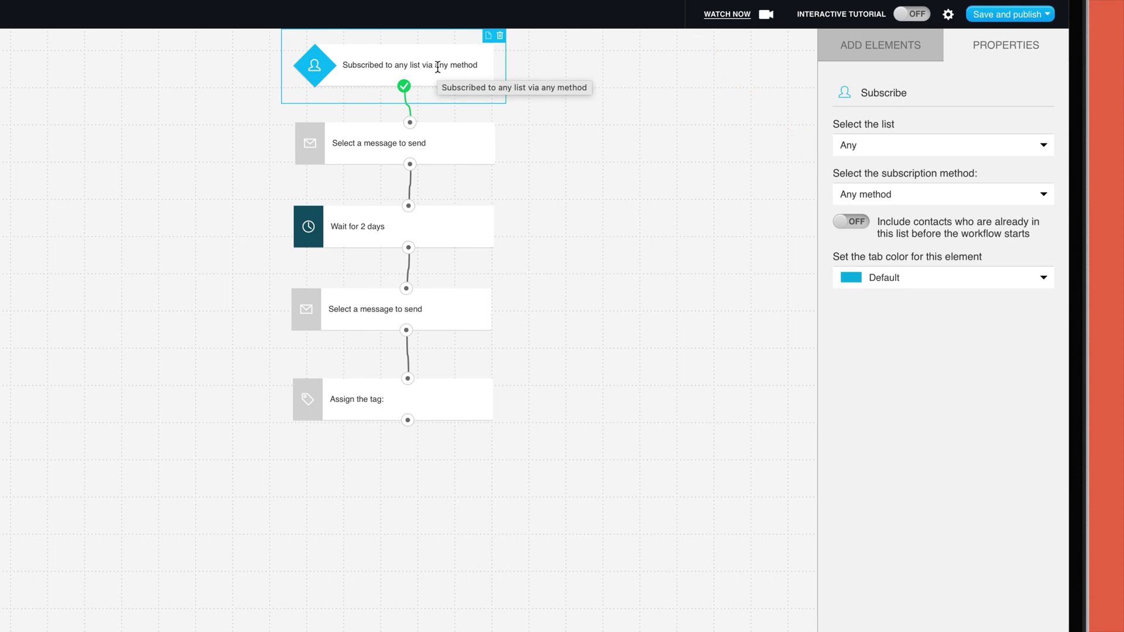
click(447, 144)
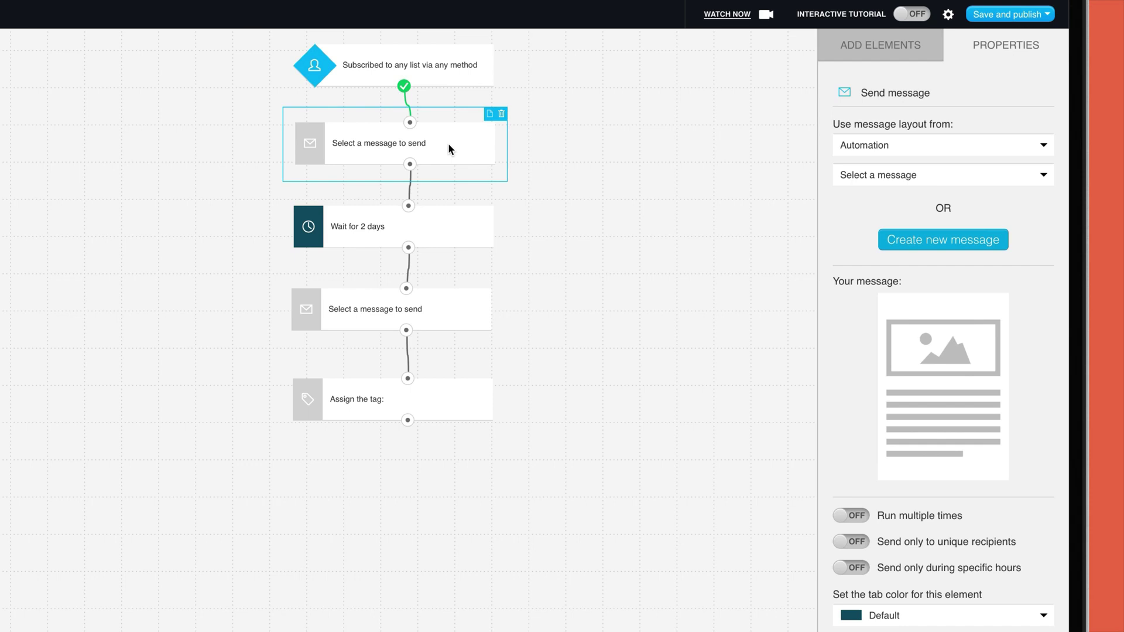
click(866, 46)
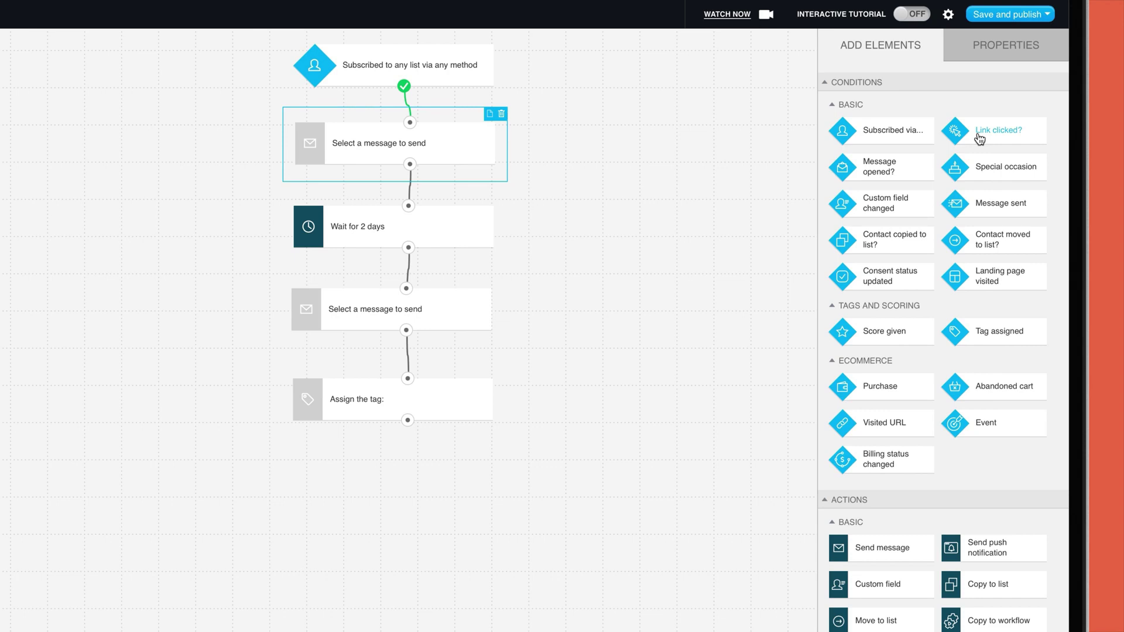
Add a Link clicked? condition after the tag step, with yes to a new message and no to a 1-day wait
drag(951, 140, 389, 482)
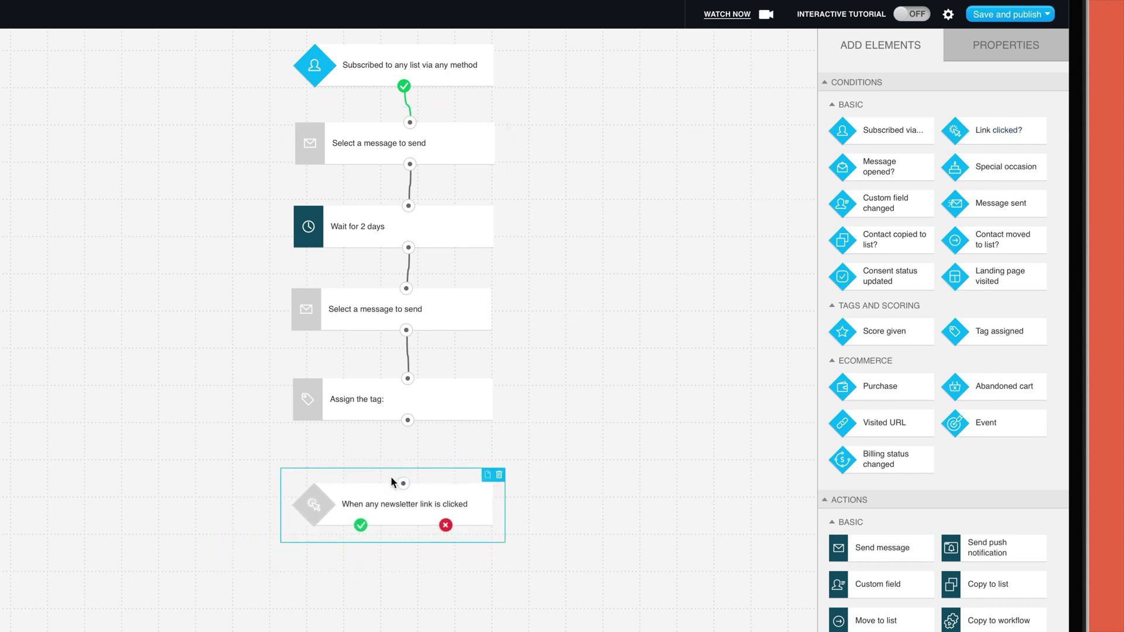
drag(408, 422, 406, 497)
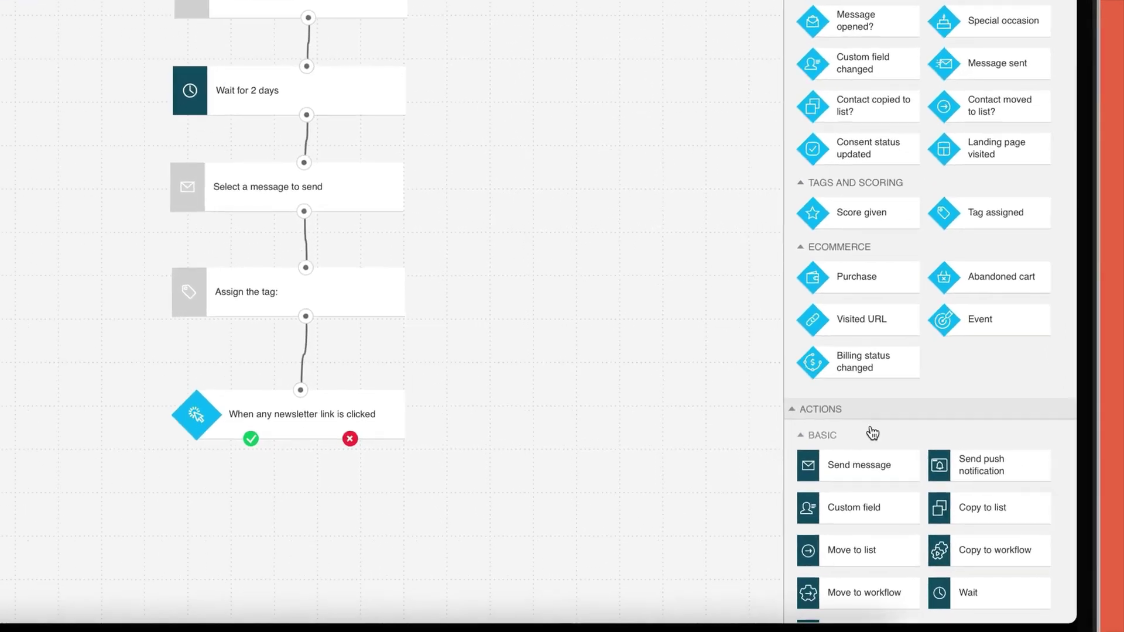
scroll(893, 521, down, 3)
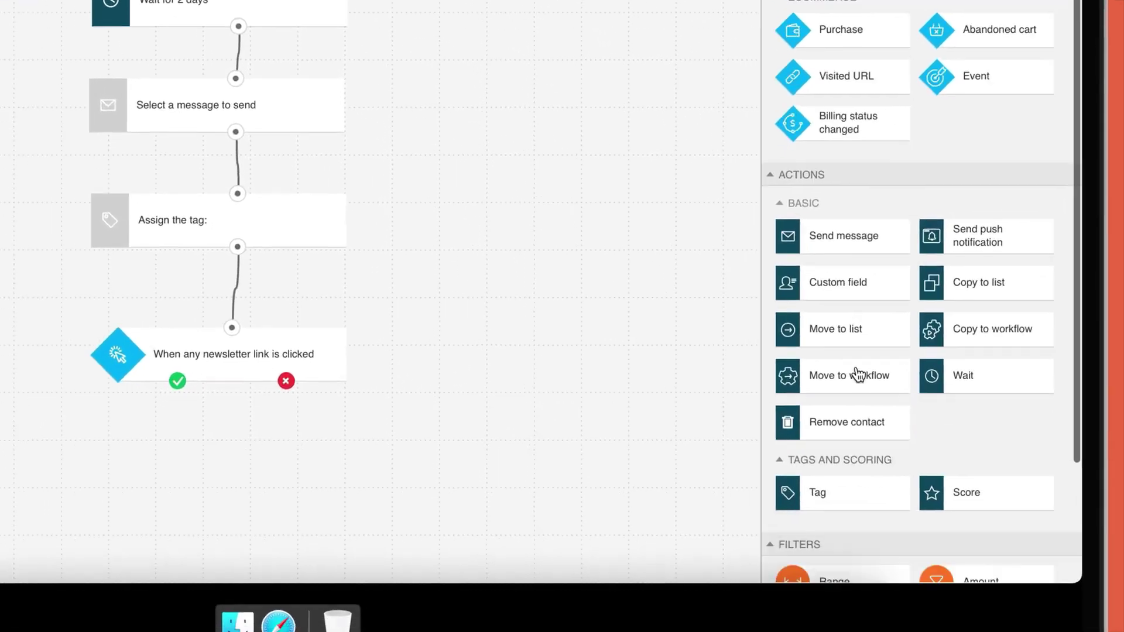
drag(855, 244, 132, 436)
drag(943, 377, 388, 444)
drag(177, 381, 150, 439)
drag(286, 381, 437, 445)
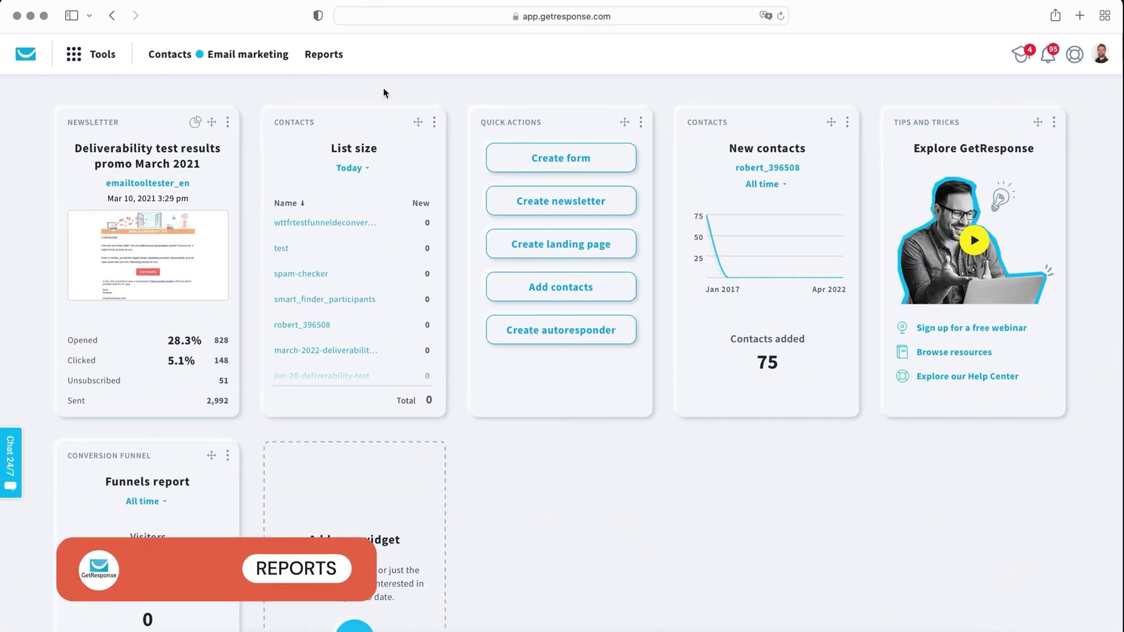
Open Email marketing statistics and scroll the Newsletters report through delivery, open and click rates
click(251, 54)
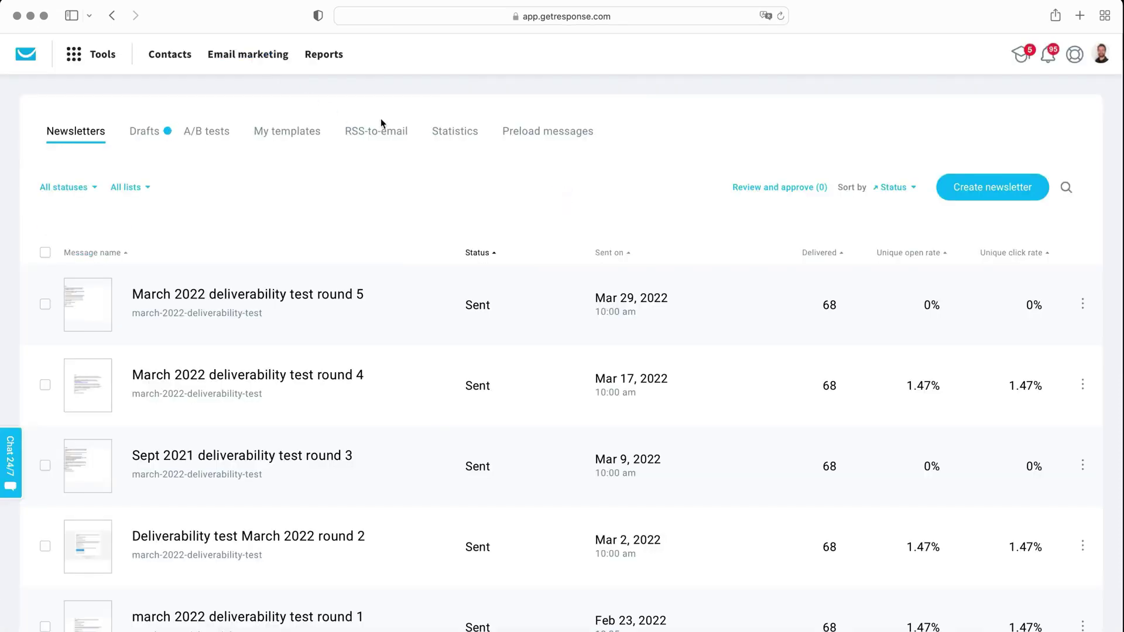
click(449, 143)
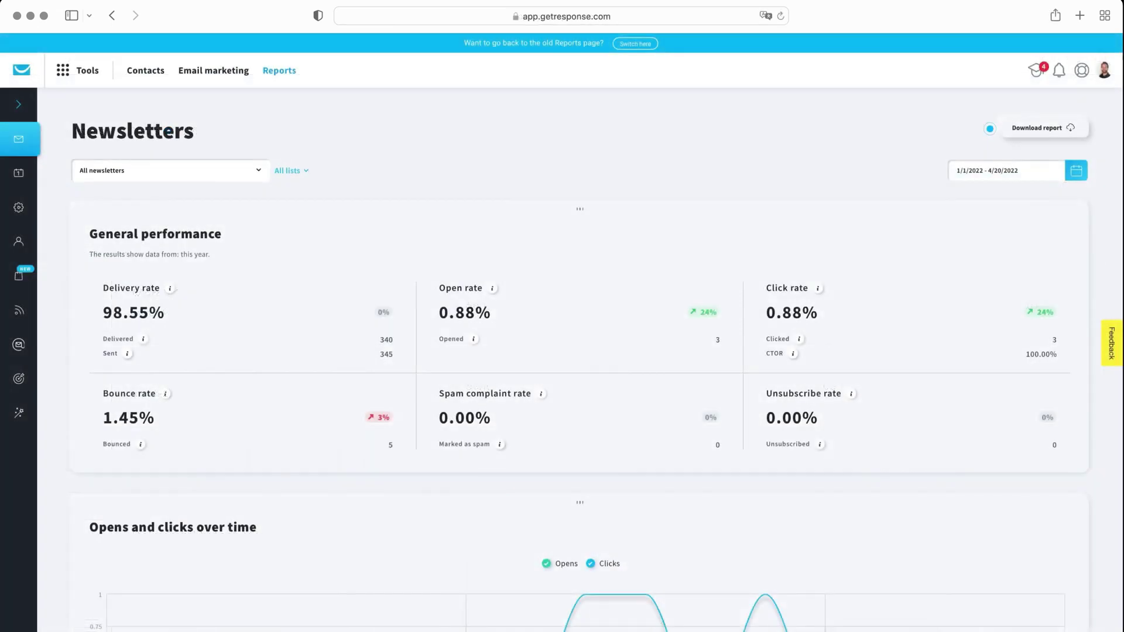
scroll(597, 346, down, 10)
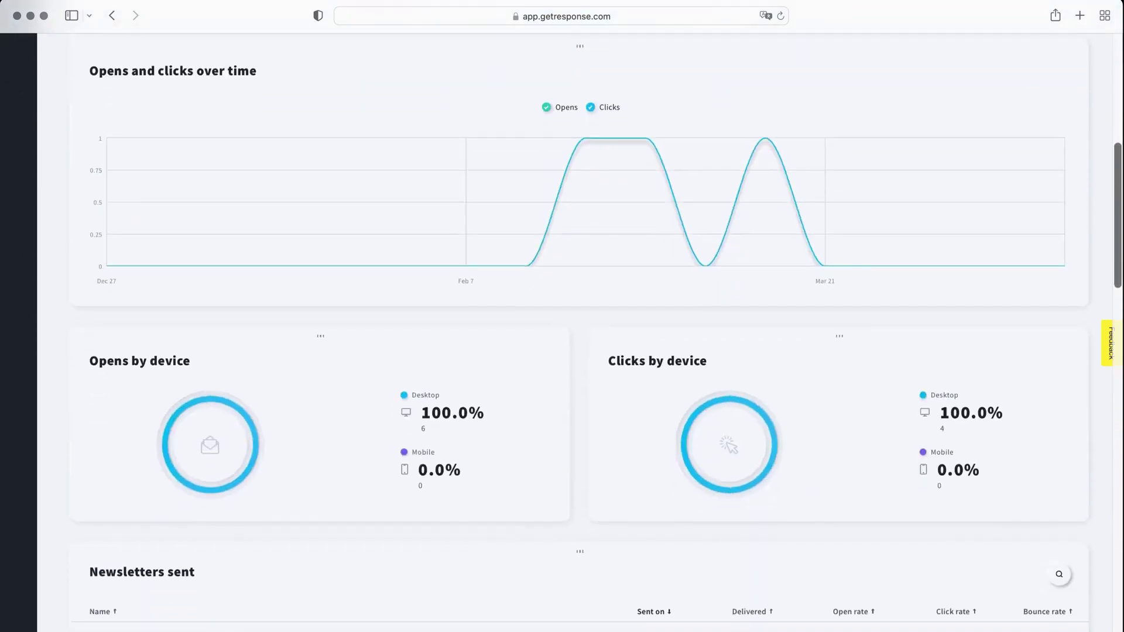
scroll(580, 328, down, 8)
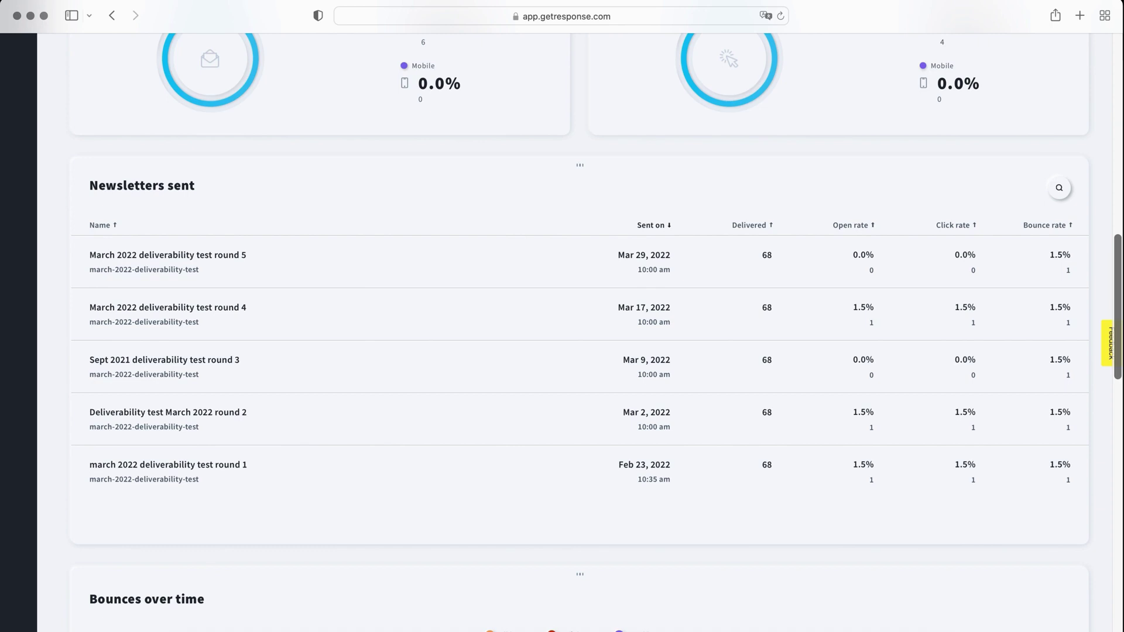
scroll(579, 328, down, 7)
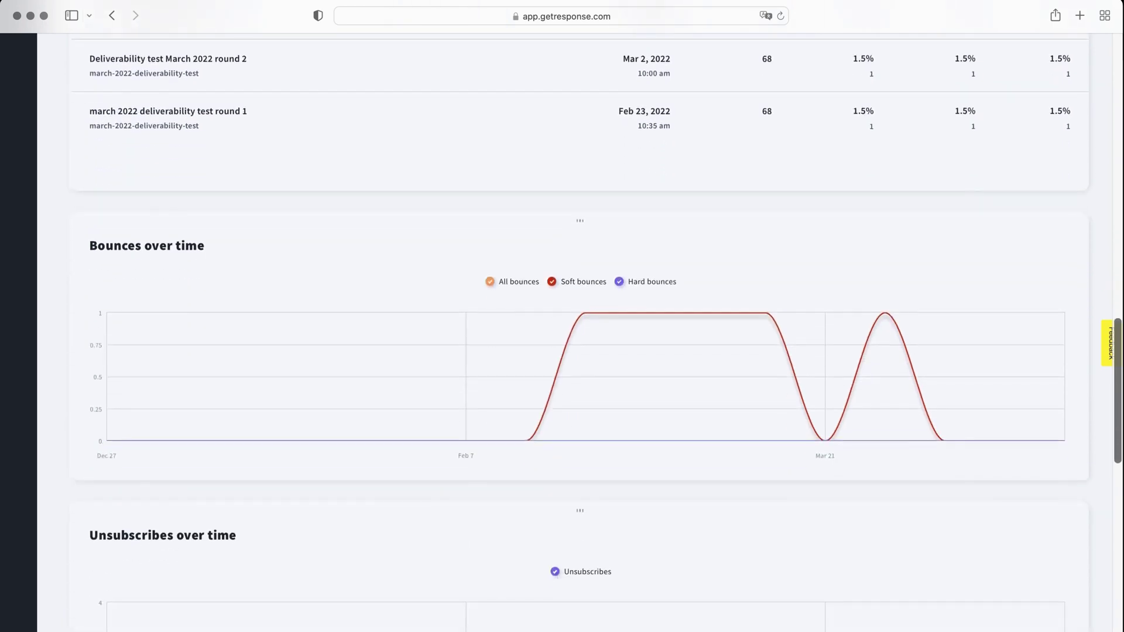
scroll(580, 328, down, 10)
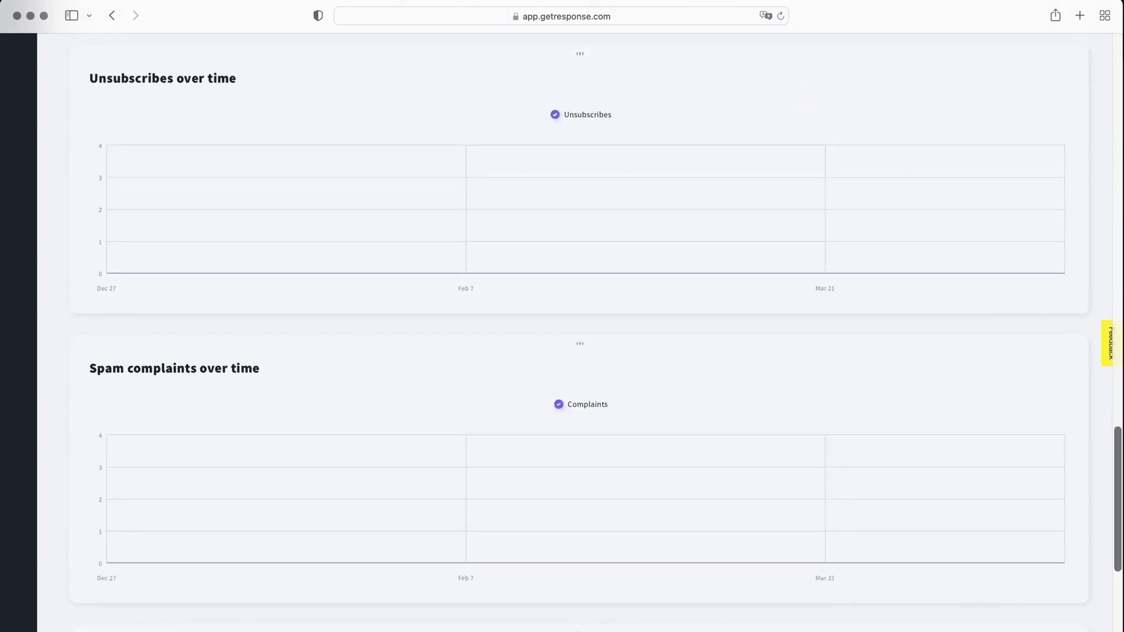
scroll(580, 328, down, 7)
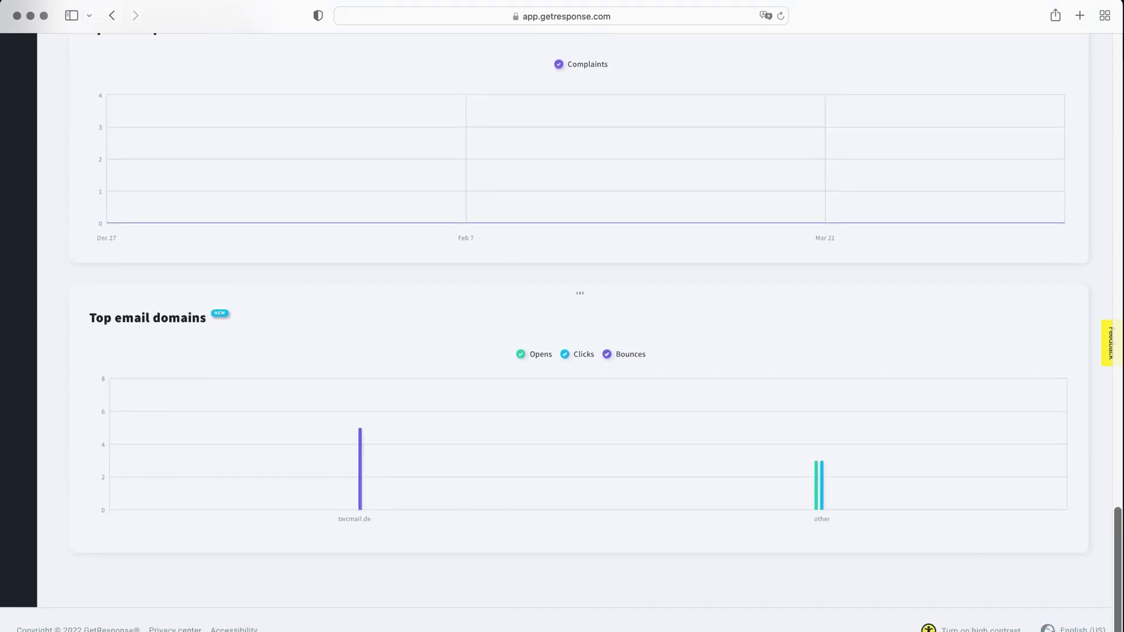